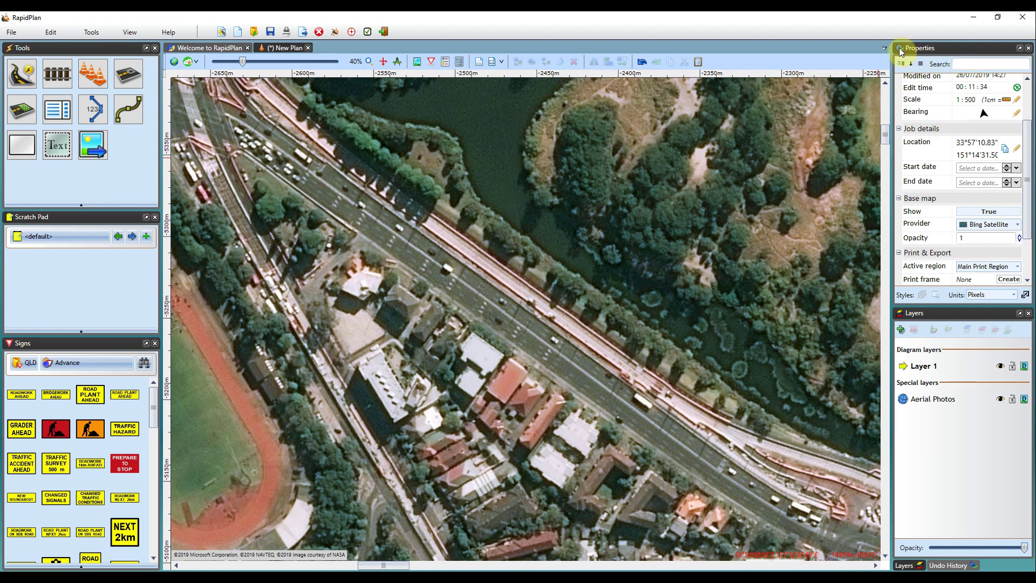
- Show the base map provider list from the Properties panel's Base map section
scroll(1024, 156, "up", 3)
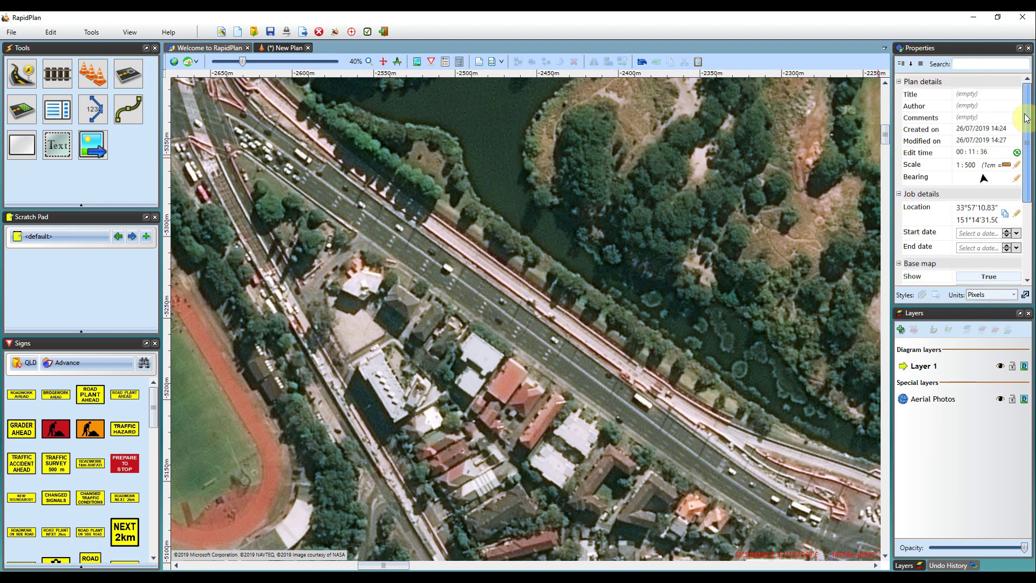
scroll(1024, 156, "down", 3)
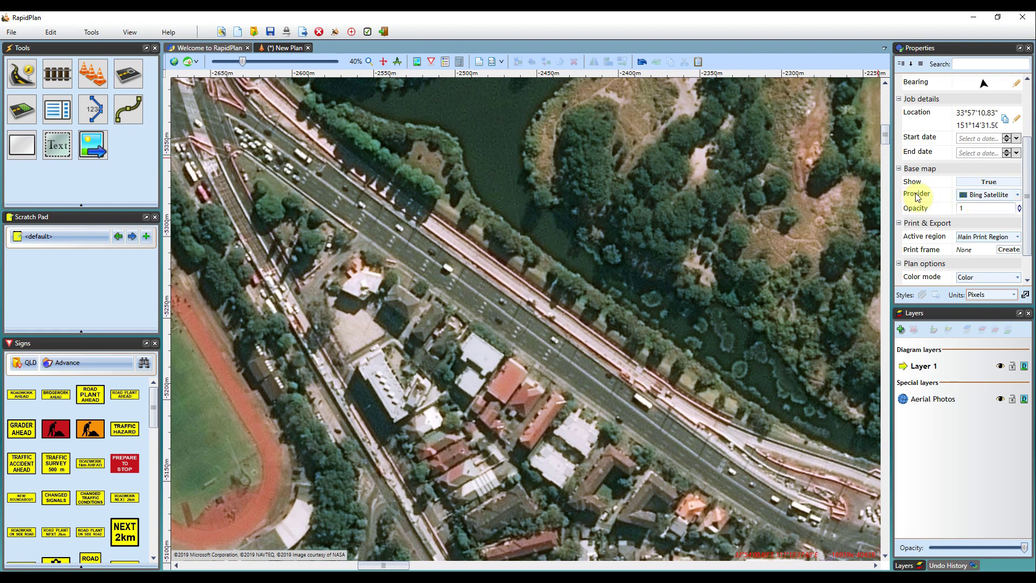
left_click(1018, 196)
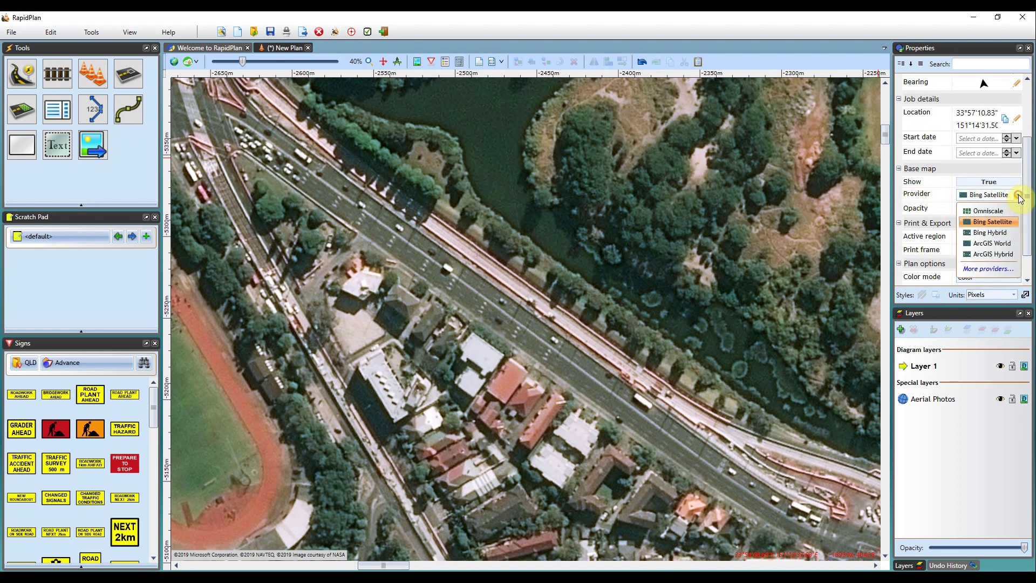
- Switch the base map to Omniscale, then to ArcGIS World imagery
left_click(990, 211)
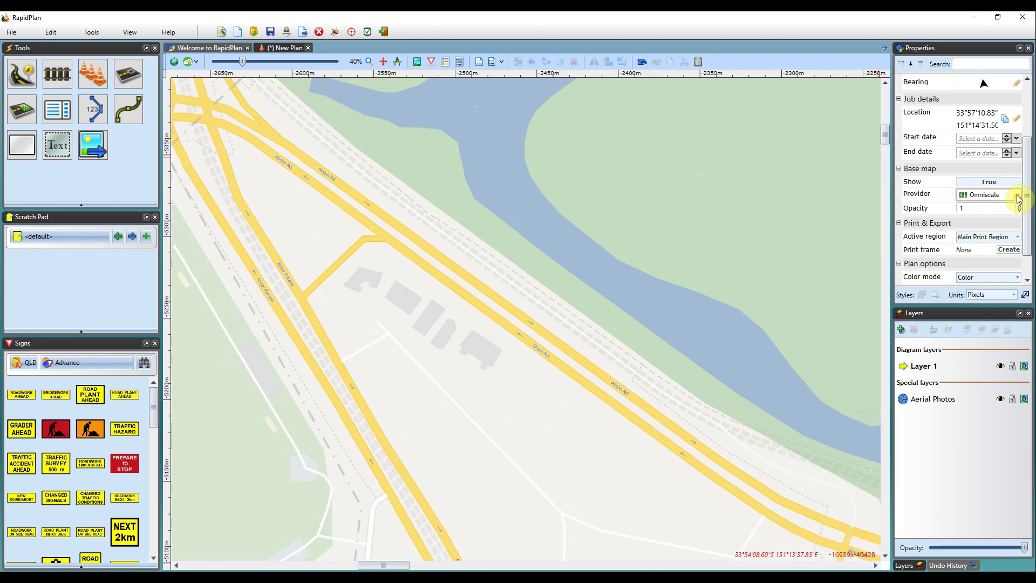
left_click(1019, 195)
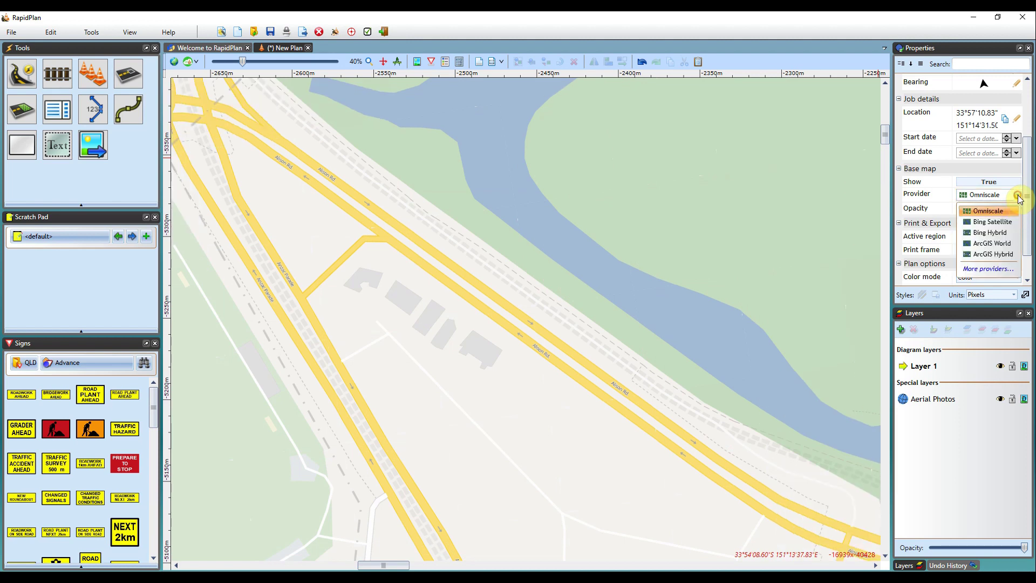
left_click(992, 243)
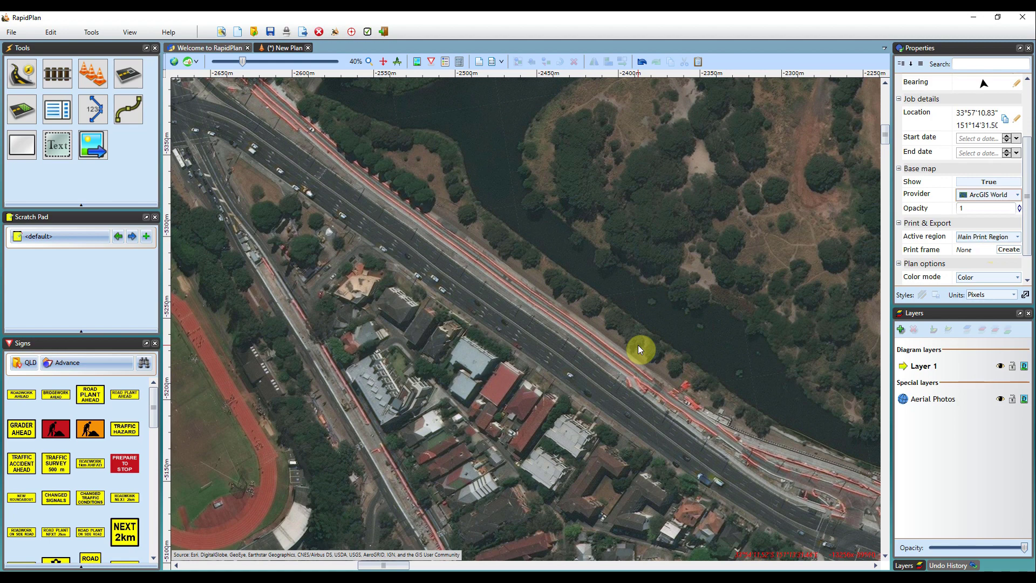
- Try the ArcGIS Hybrid, Bing Satellite and Bing Hybrid base maps in turn
left_click(1018, 195)
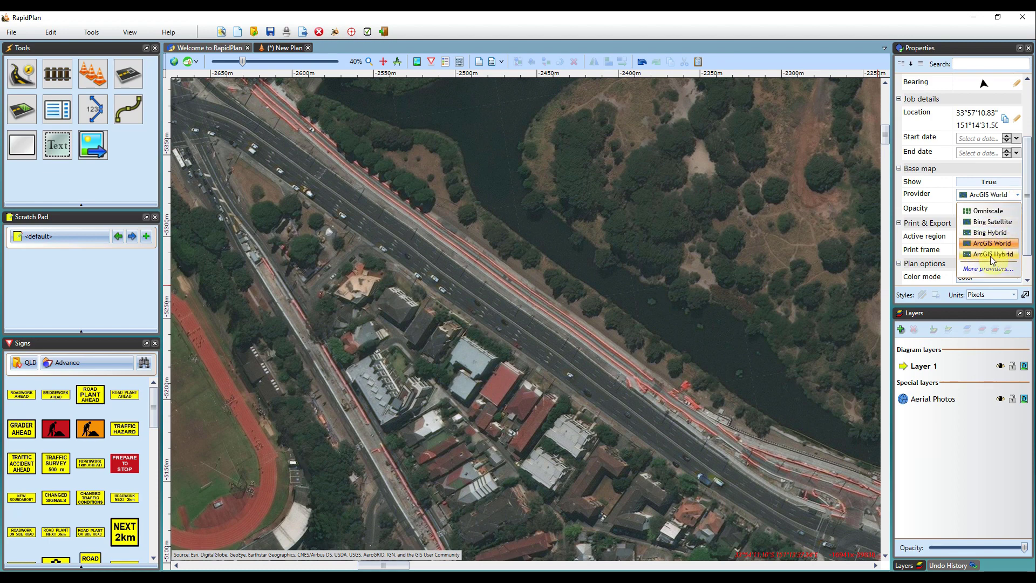
left_click(1003, 254)
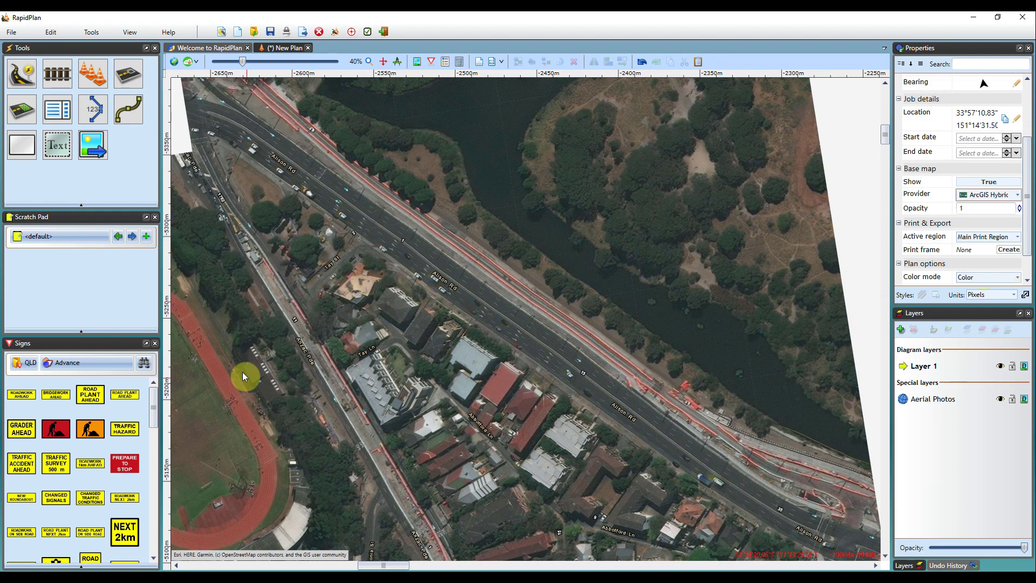
left_click(1017, 195)
left_click(992, 222)
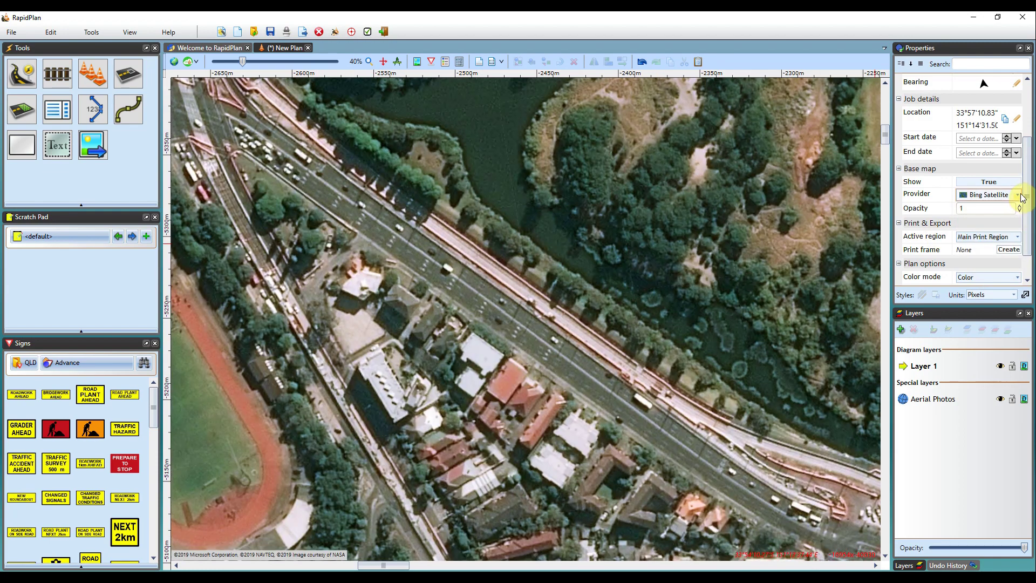
left_click(1017, 195)
left_click(992, 233)
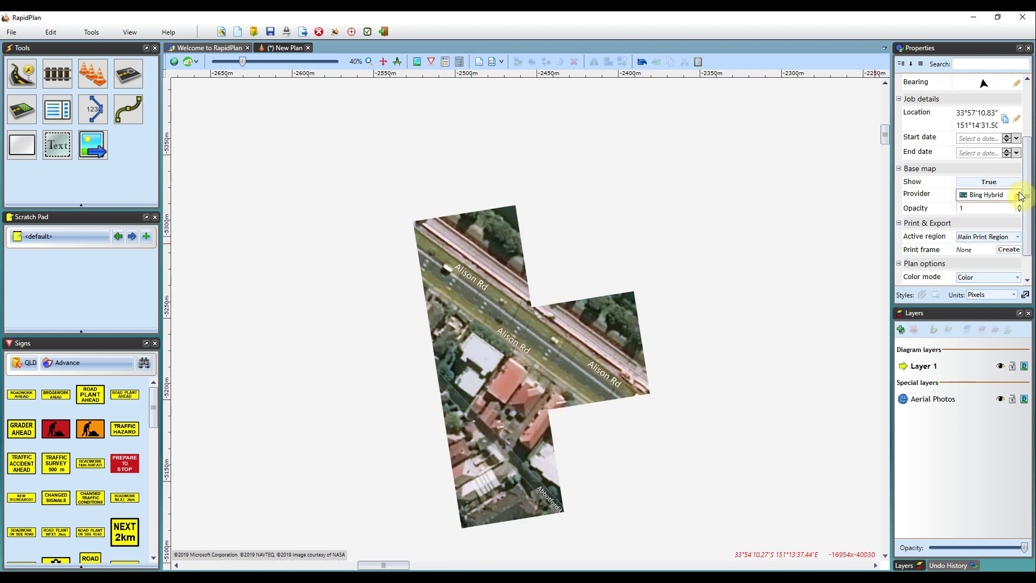
- Return the base map to ArcGIS World and reopen the provider list
left_click(1017, 195)
left_click(992, 243)
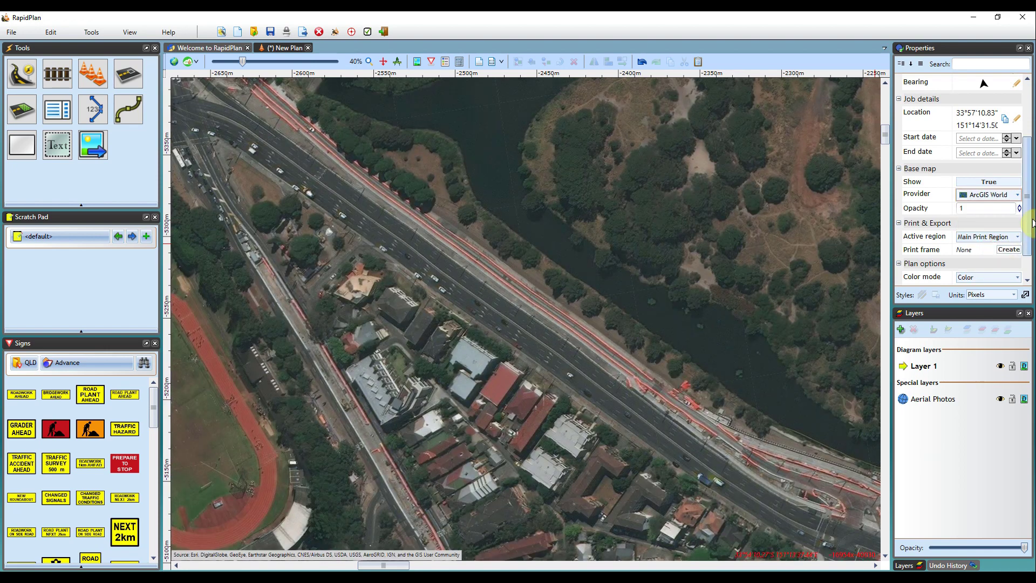
left_click(1018, 198)
left_click(977, 243)
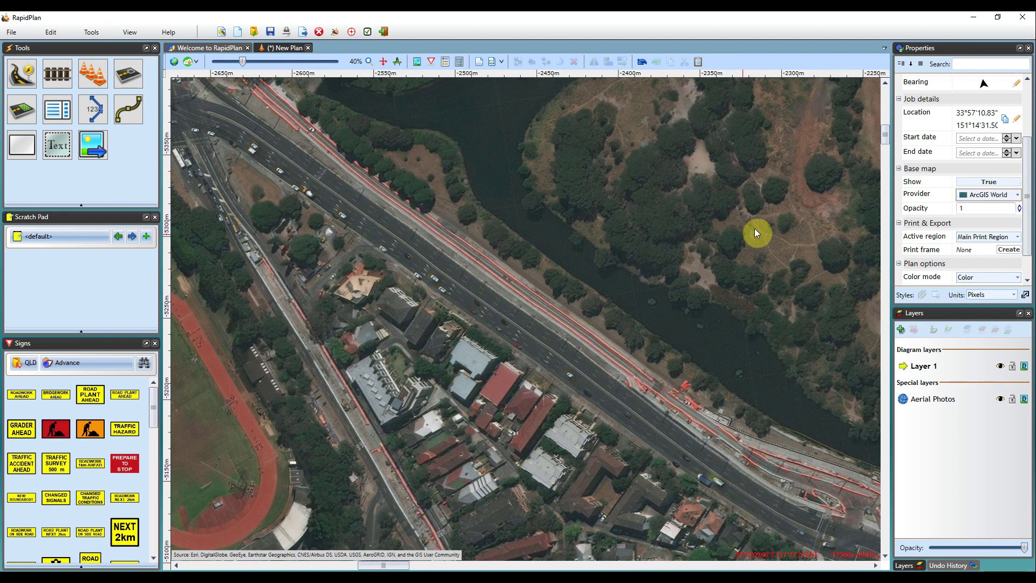
left_click(1018, 198)
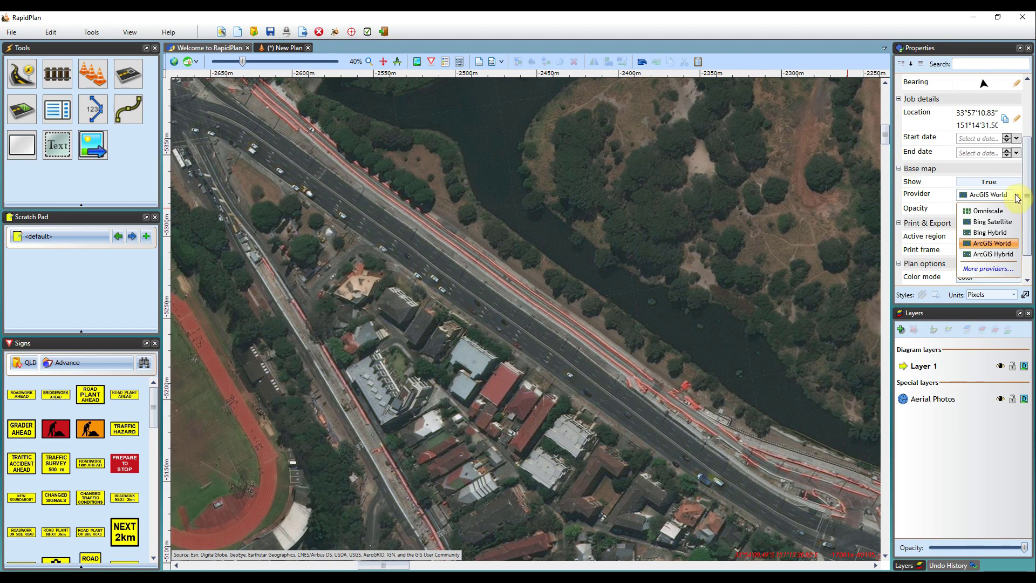
- Enable Custom ArcGIS Service in the full provider catalogue and save the selection
left_click(989, 270)
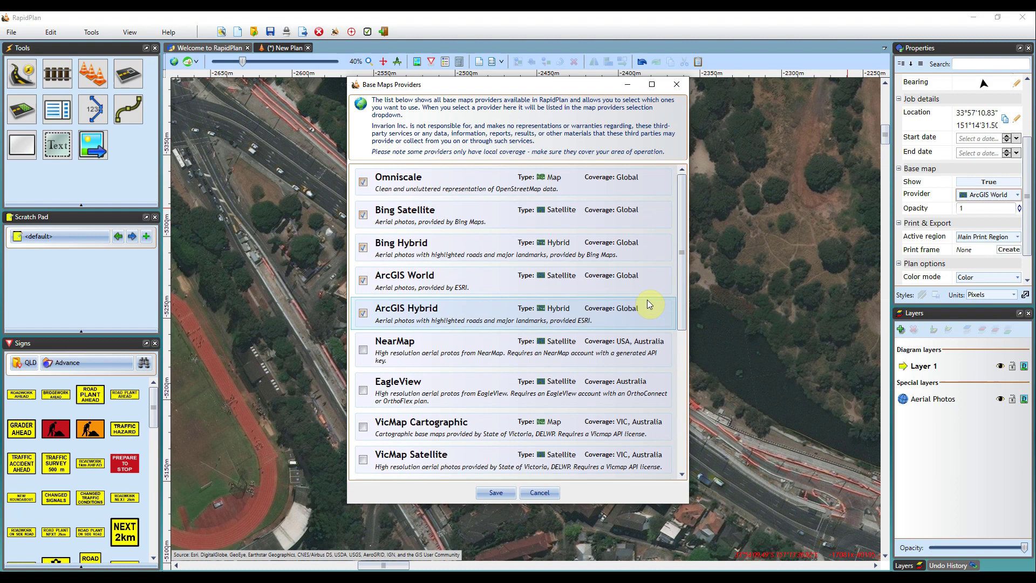
left_click_drag(681, 263, 676, 233)
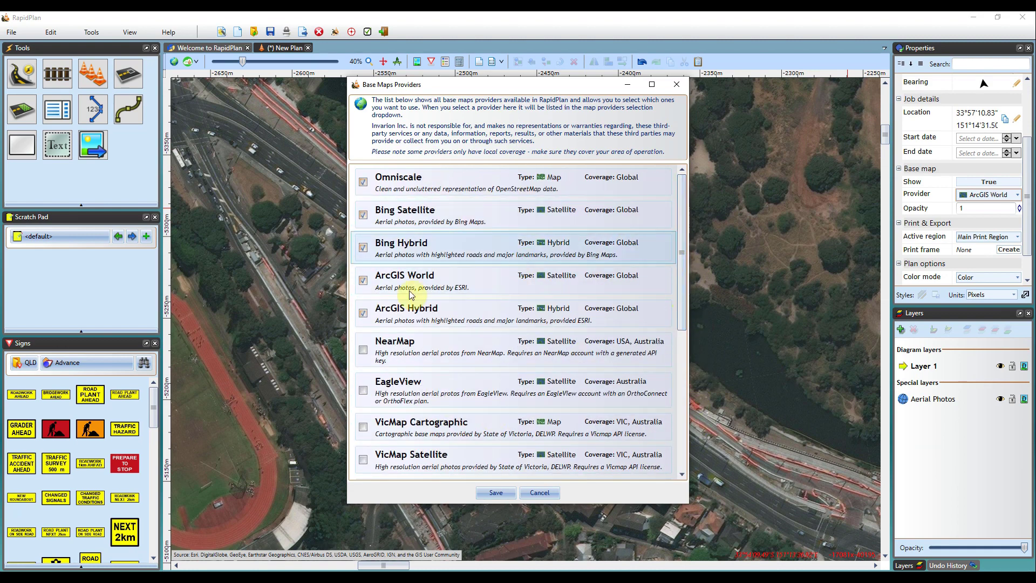
mouse_move(682, 281)
left_mouse_down()
mouse_move(682, 318)
mouse_move(682, 294)
left_mouse_up()
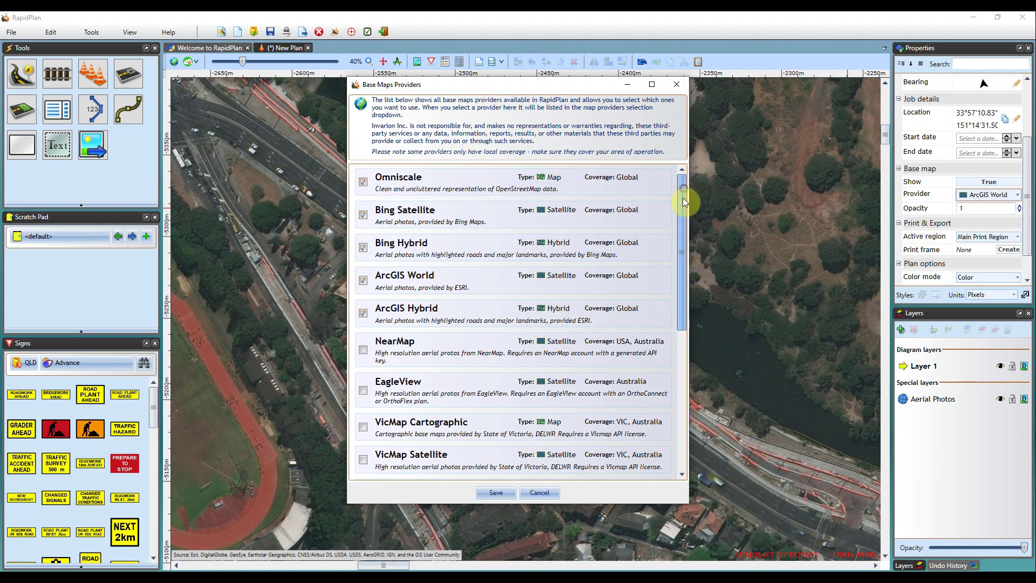
left_click_drag(682, 197, 679, 377)
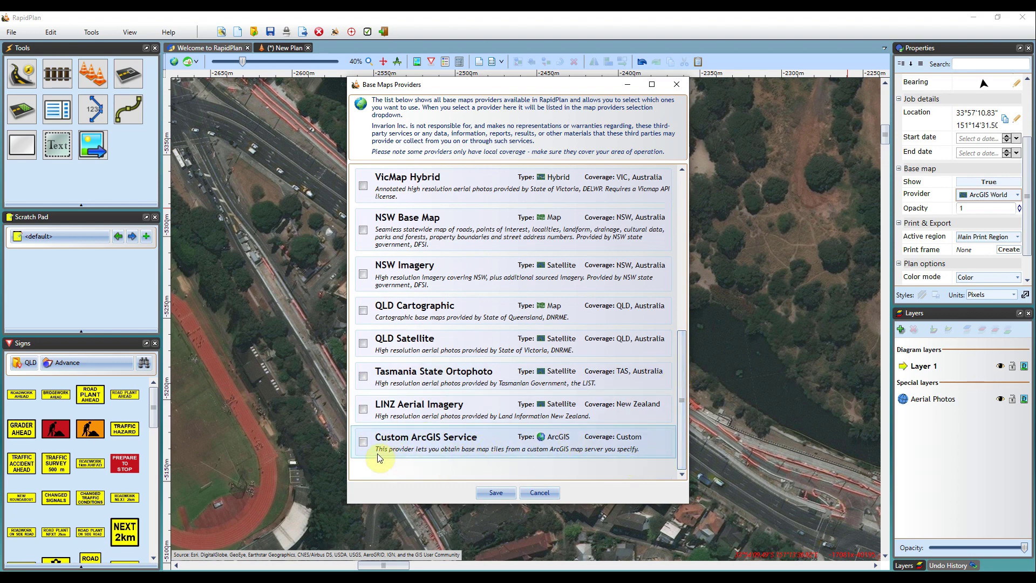
left_click(363, 445)
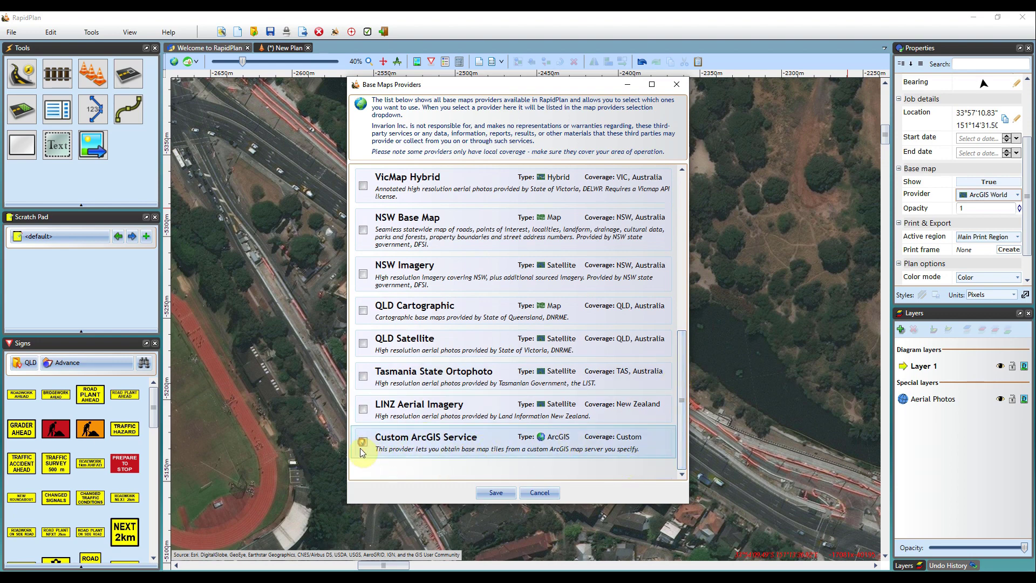
left_click(494, 492)
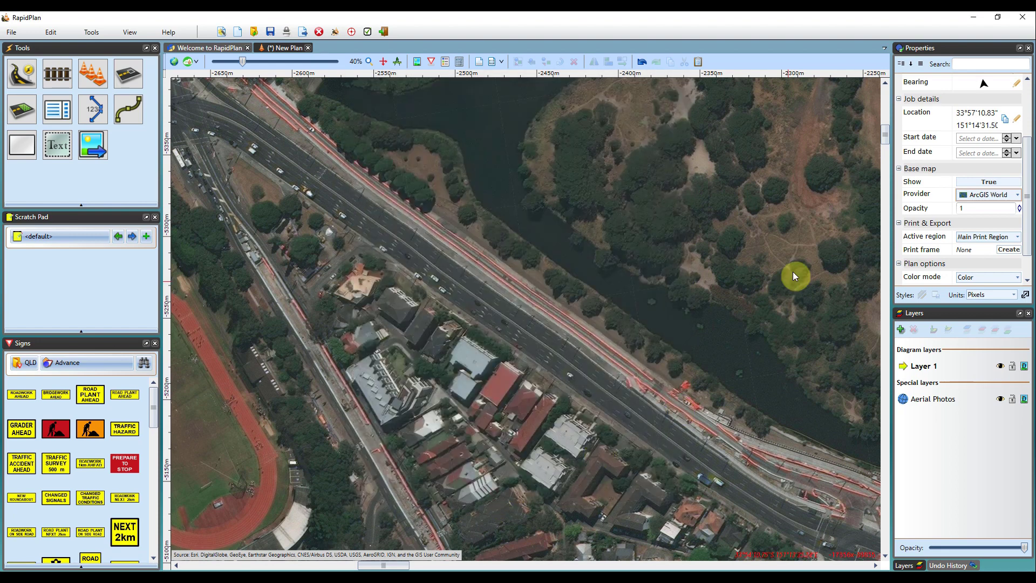
- Point a Custom ArcGIS Service at the NSW_Imagery MapServer URL, verify compatibility, and bookmark it
left_click(1018, 195)
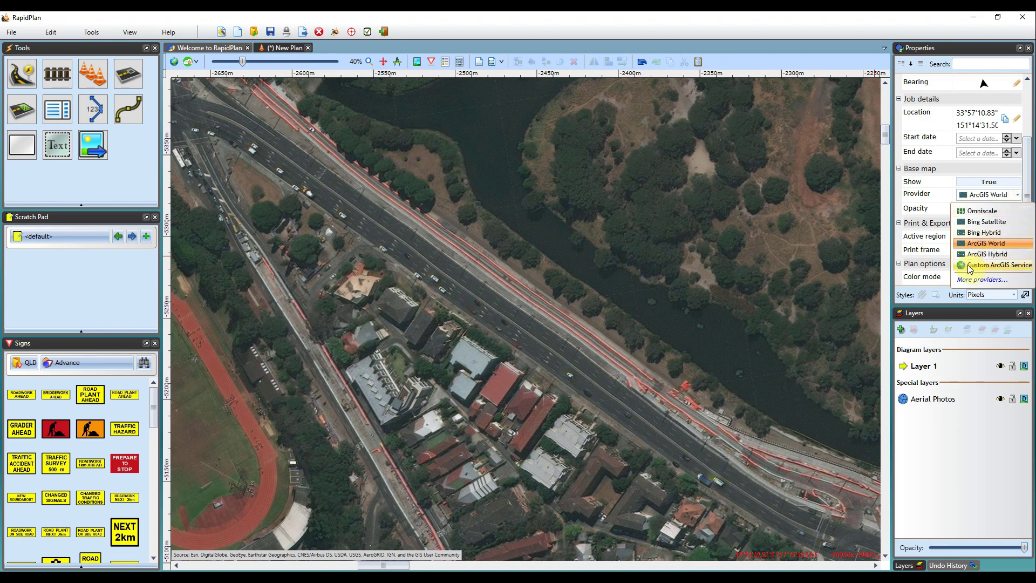
left_click(1002, 265)
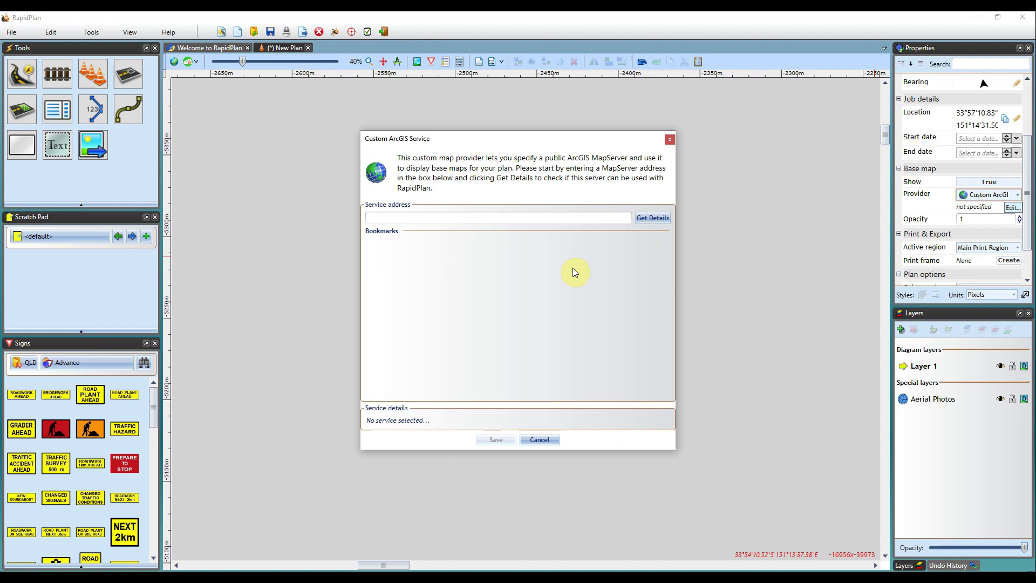
left_click(412, 217)
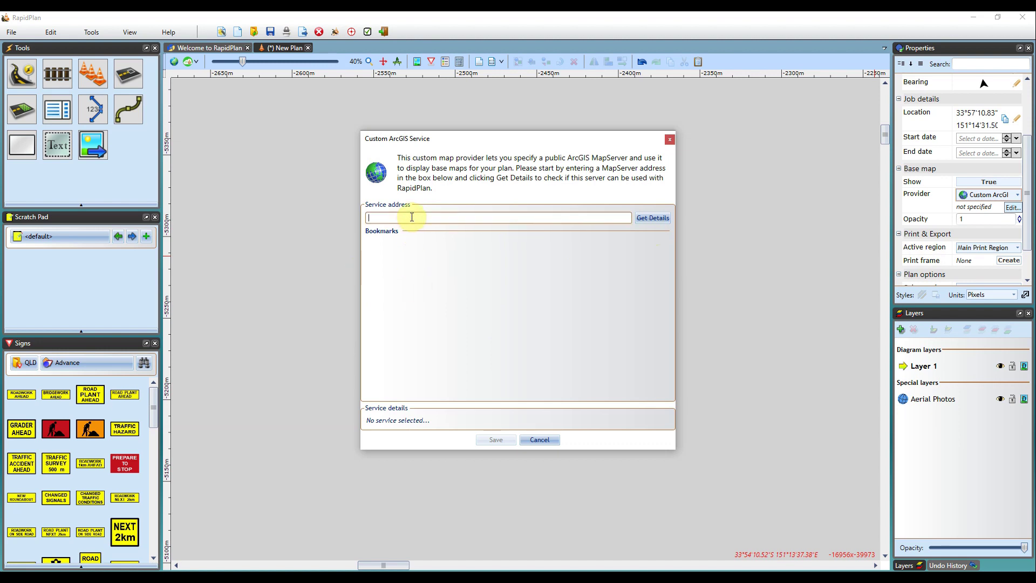
type("http://maps.six.nsw.gov.au/arcgis/rest/services/public/NSW_Imagery/MapServer")
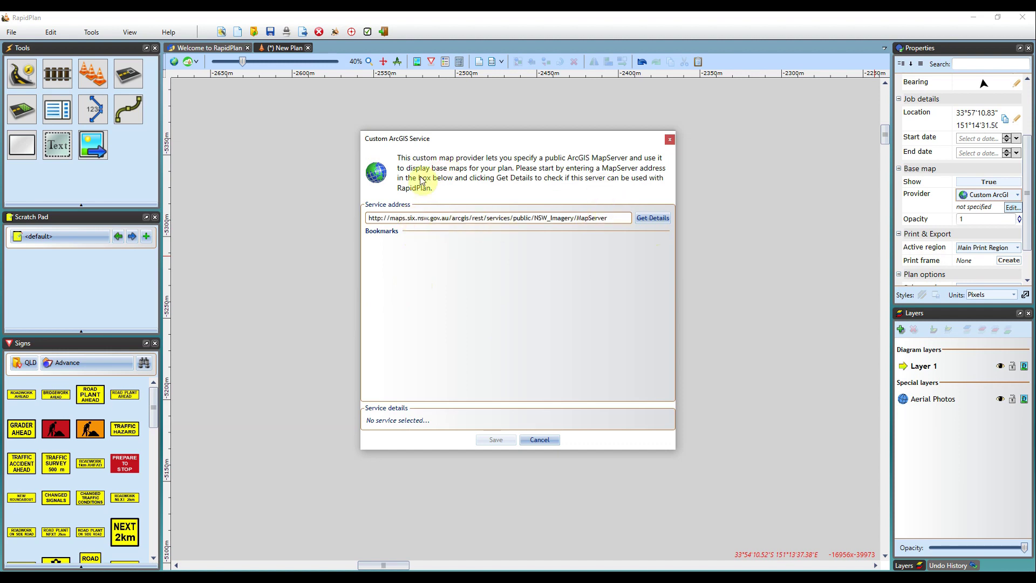
left_click(654, 218)
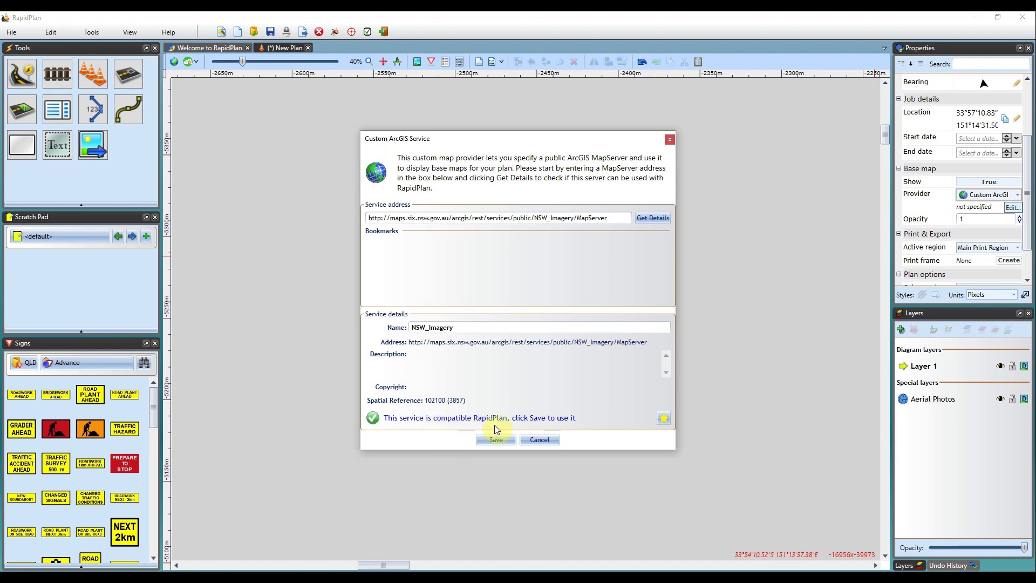
left_click(666, 419)
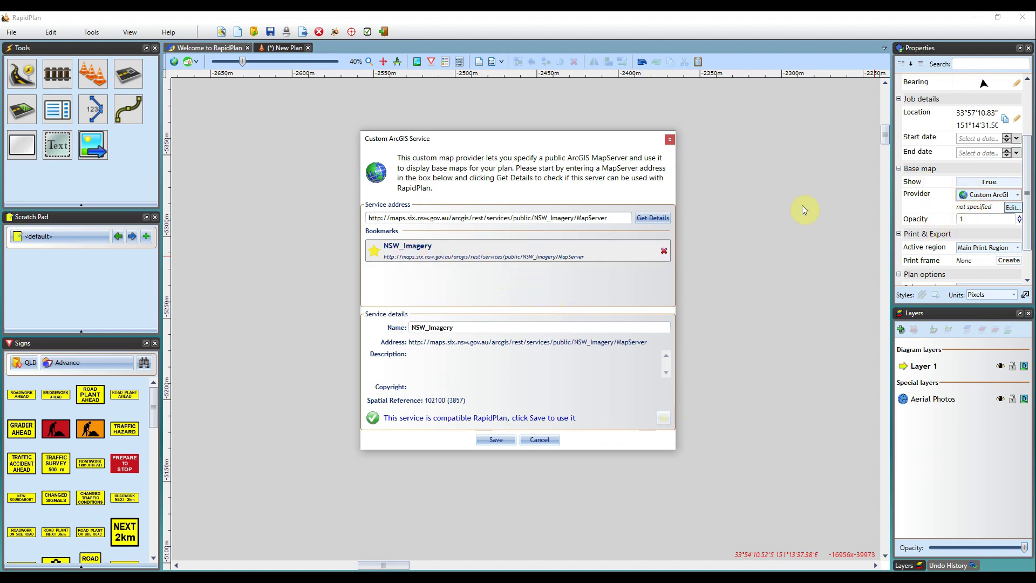
- Save NSW_Imagery as the base map and zoom in slightly on the aerial imagery
left_click(508, 440)
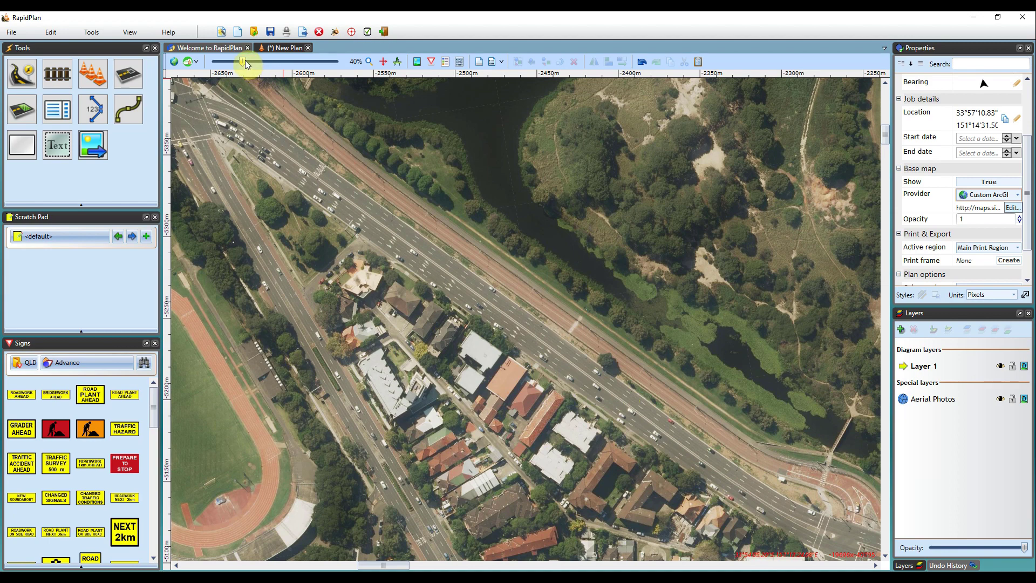
mouse_move(244, 62)
left_mouse_down()
mouse_move(284, 70)
mouse_move(239, 62)
mouse_move(247, 63)
left_mouse_up()
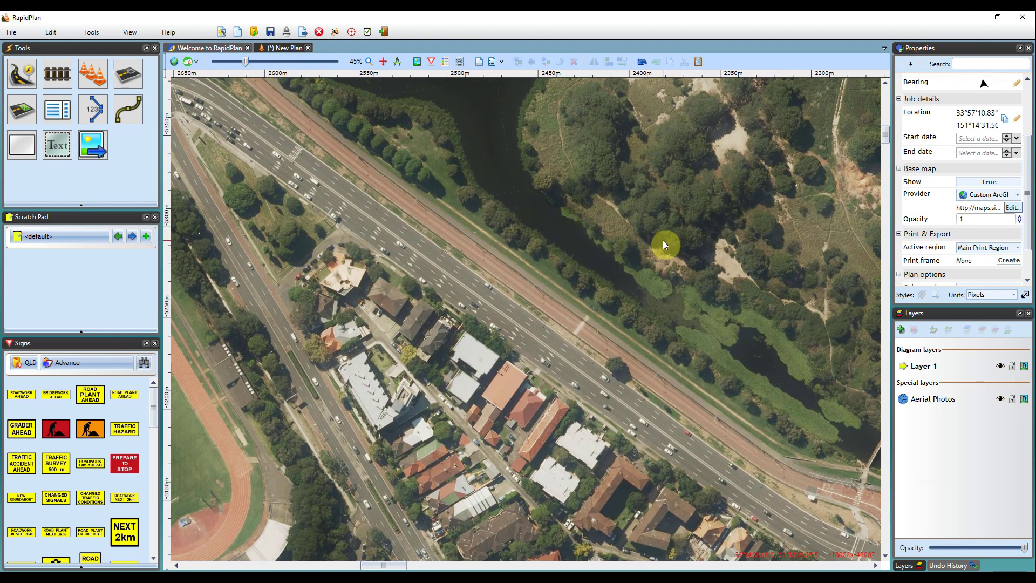